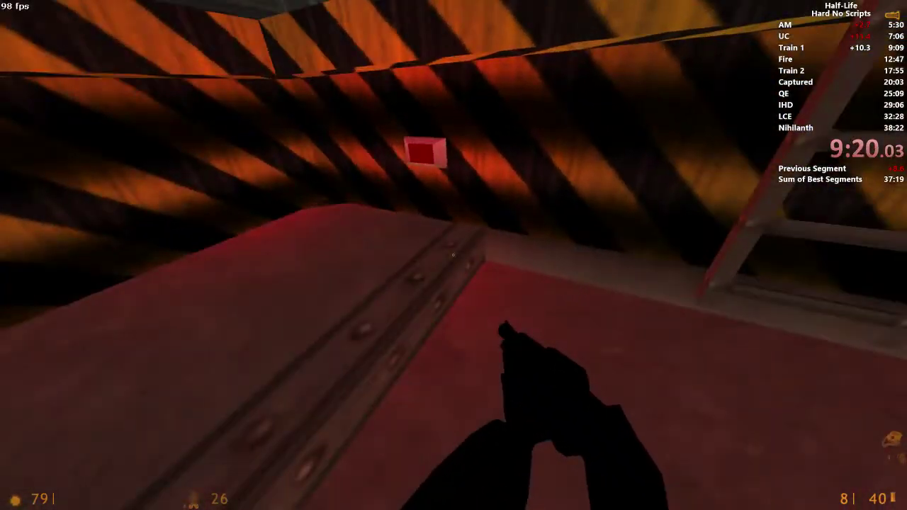
- Leave the red-lit hazard-striped platform, quicksave, and descend through the shaft to the area below
{"action": "key", "text": "w"}
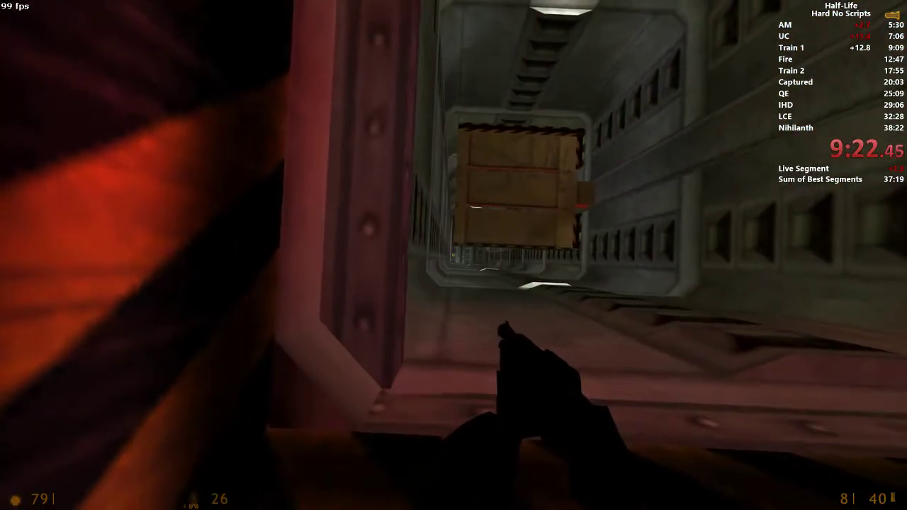
{"action": "key", "text": "w"}
{"action": "key", "text": "F6"}
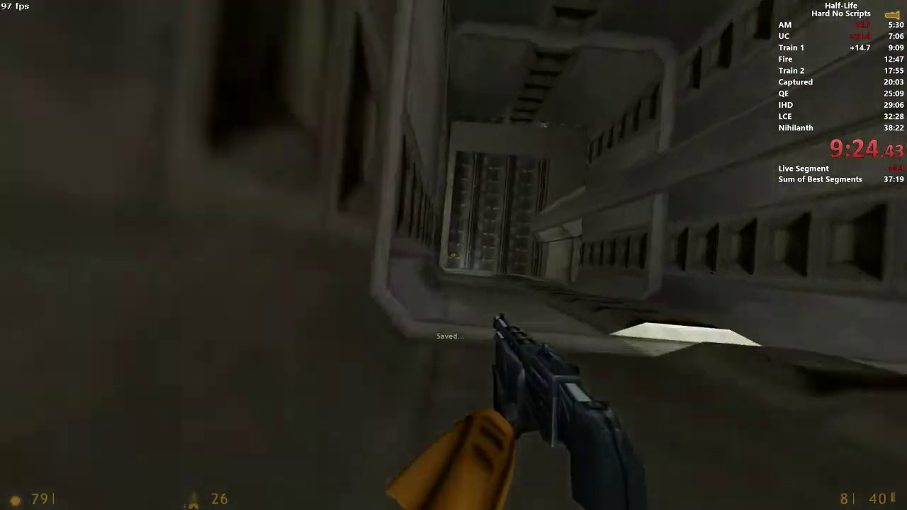
{"action": "key", "text": "w"}
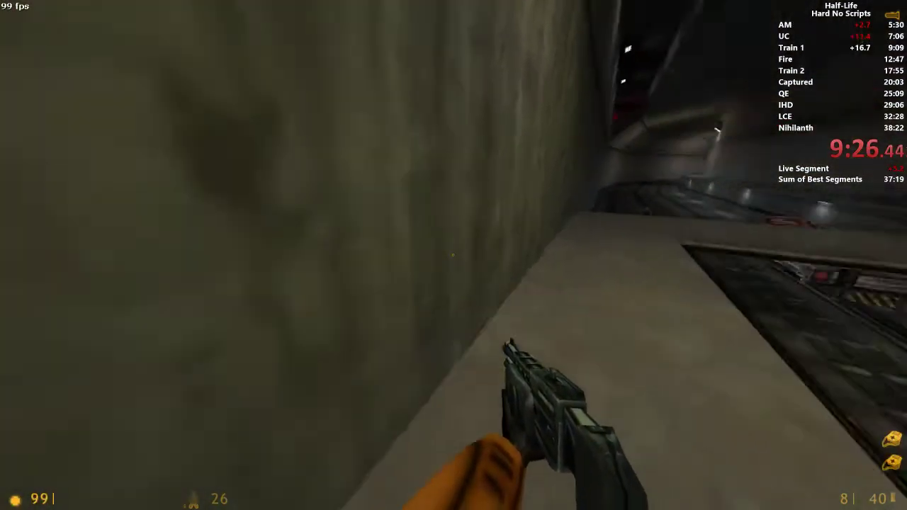
- Board the red rail cart and ride it through the curved tunnel towards the green-lit area
{"action": "key", "text": "w"}
{"action": "key", "text": "e"}
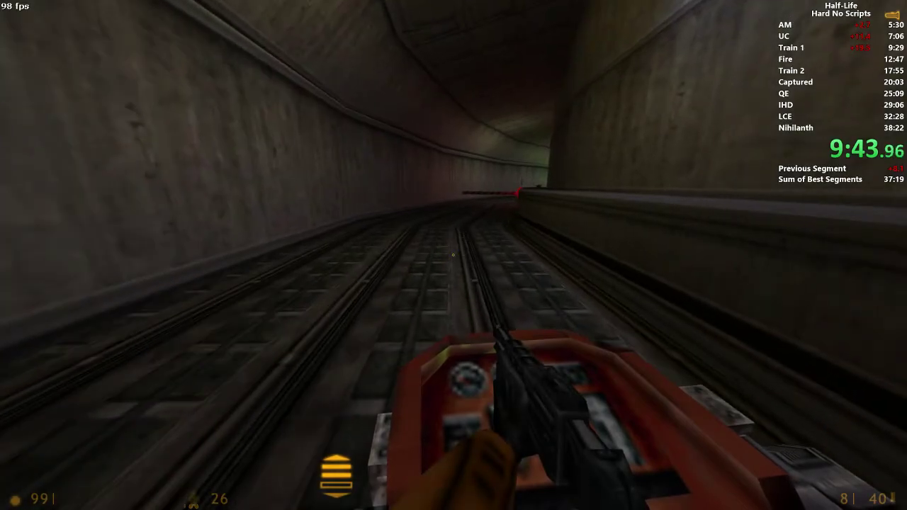
{"action": "key", "text": "e"}
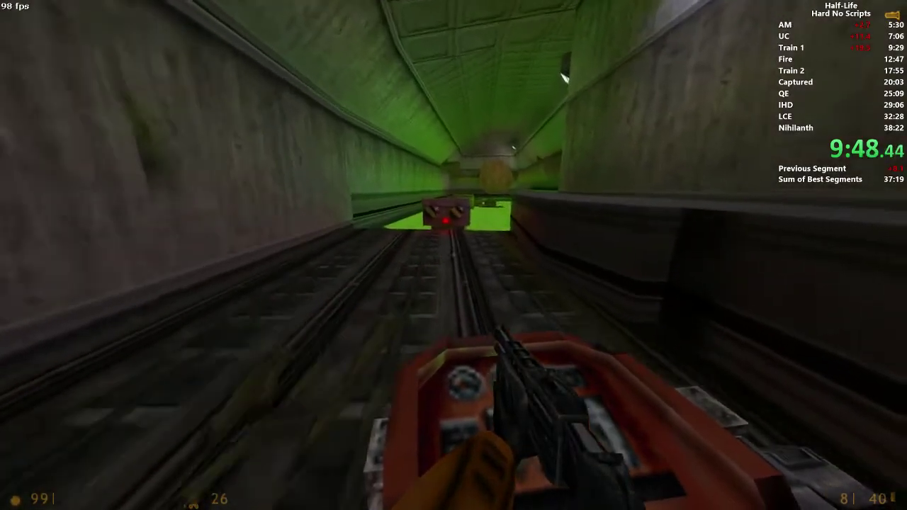
- Jump off the rail cart across the radioactive pool, get through the dark passage past the grate, and quicksave
{"action": "key", "text": "w"}
{"action": "key", "text": "space"}
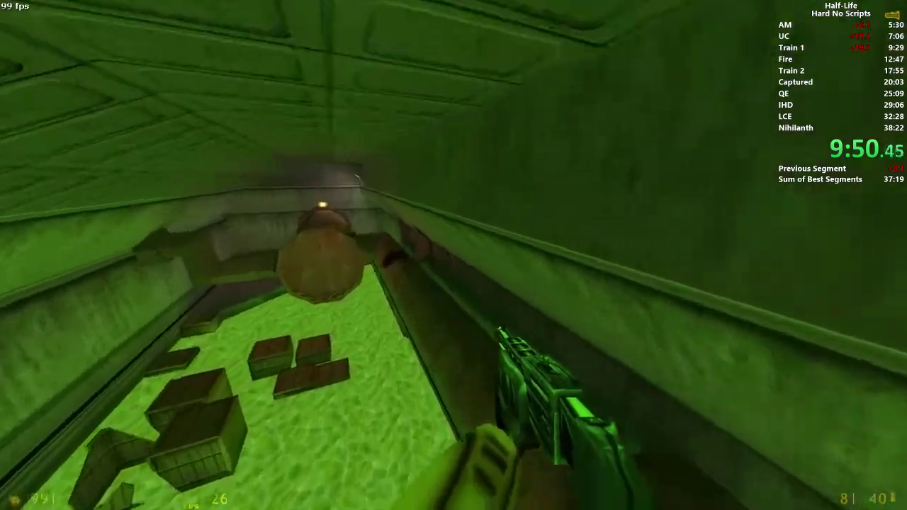
{"action": "key", "text": "w"}
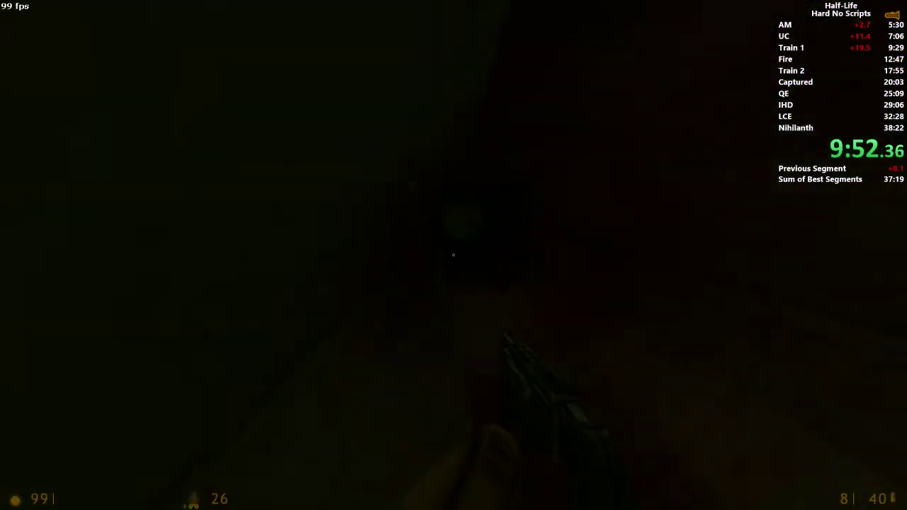
{"action": "key", "text": "w"}
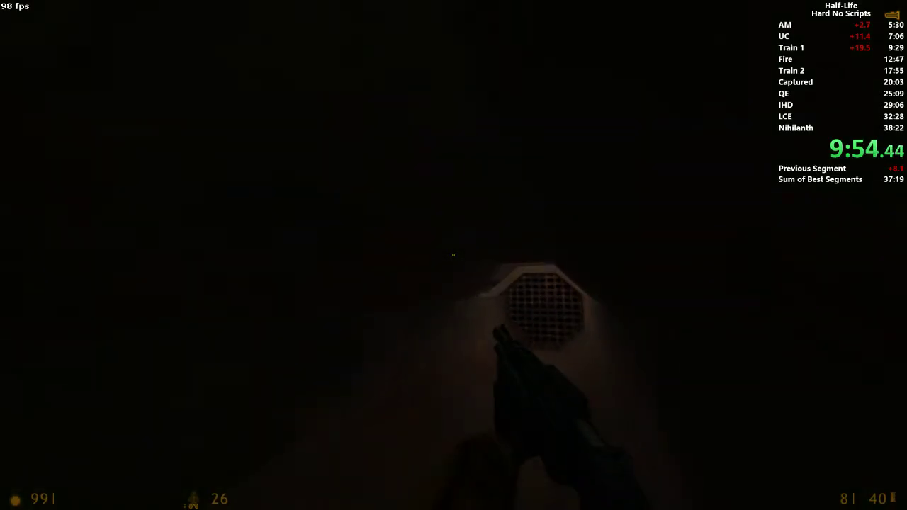
{"action": "key", "text": "w"}
{"action": "key", "text": "space"}
{"action": "key", "text": "F6"}
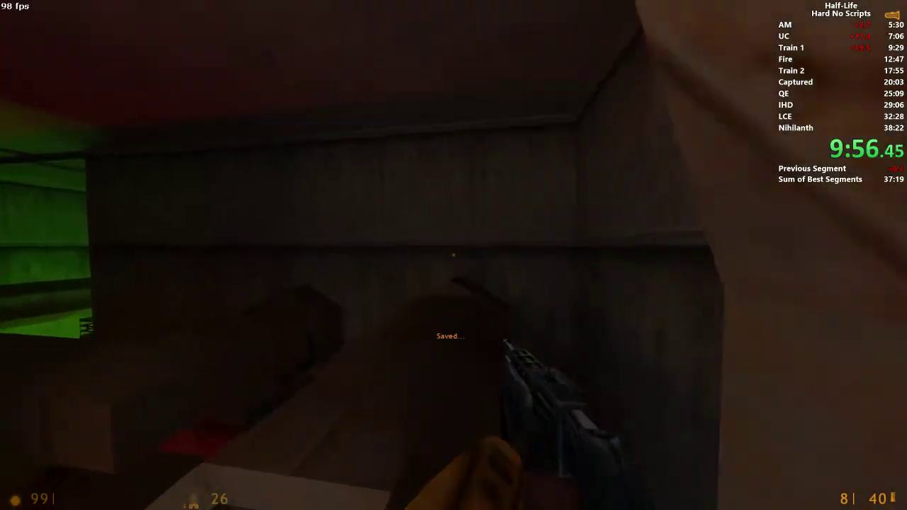
- Cross the dark beams, collect the batteries, and ride the hazard-striped platform to the dark corridor
{"action": "key", "text": "w"}
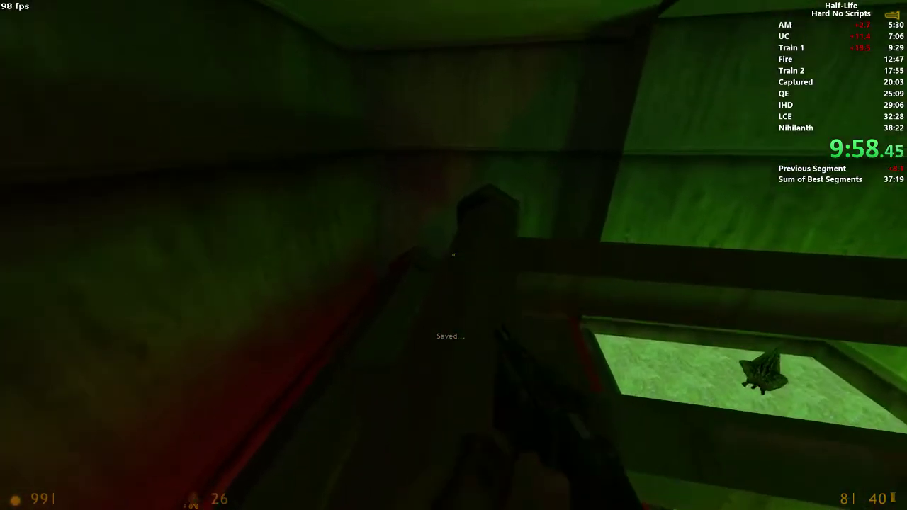
{"action": "key", "text": "w"}
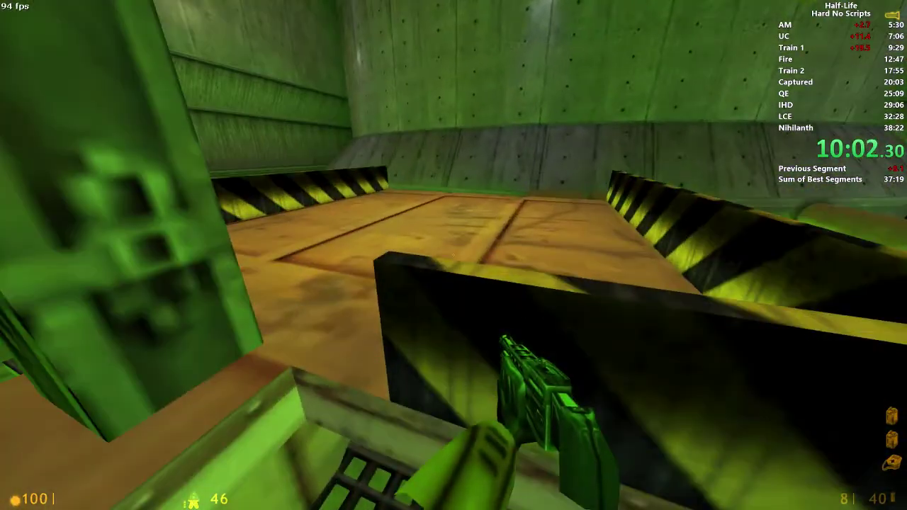
{"action": "key", "text": "w"}
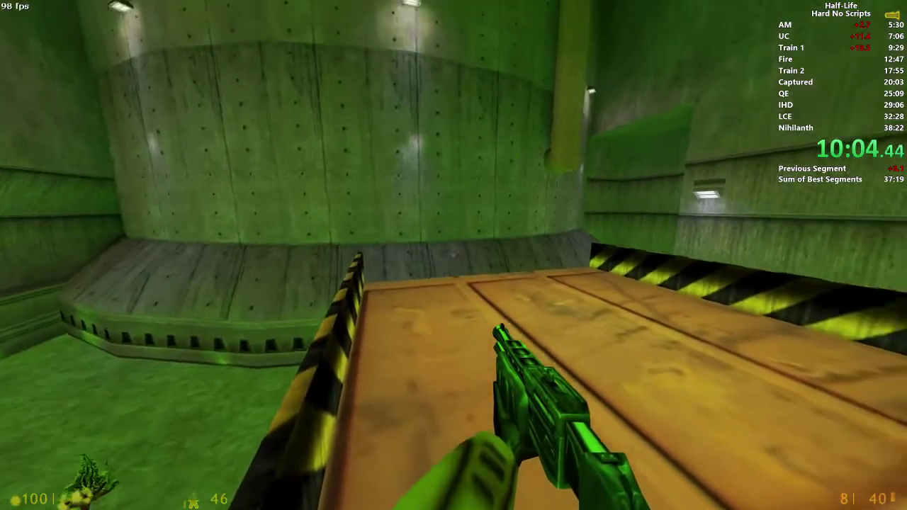
{"action": "key", "text": "f"}
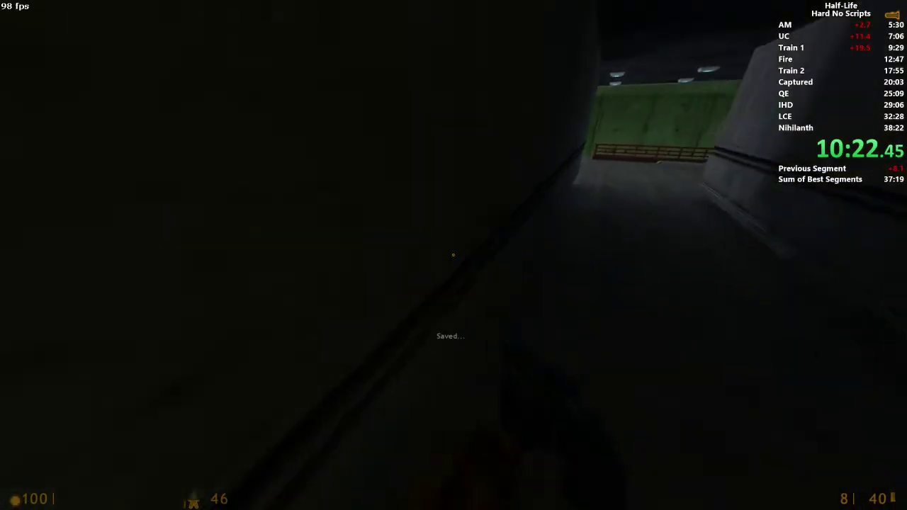
- Try to run the silo walkway past the aliens to the central doorway, and reload the quicksave
{"action": "key", "text": "w"}
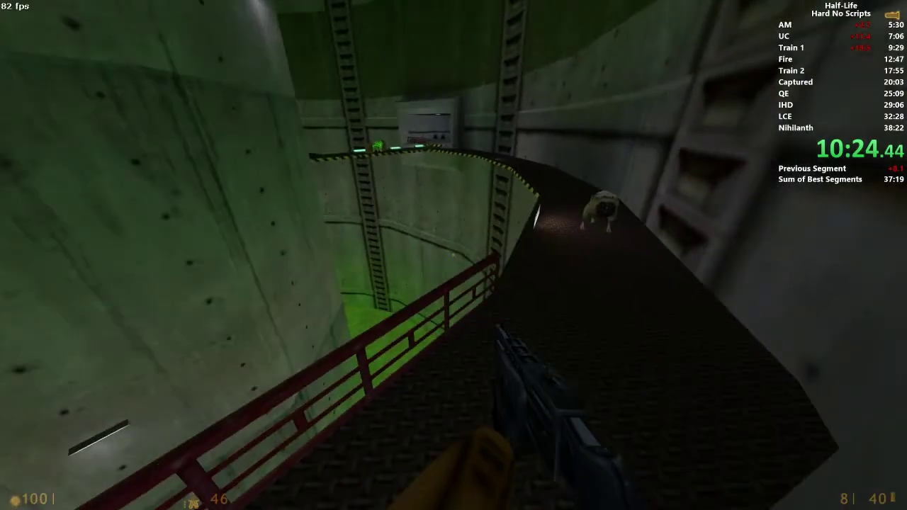
{"action": "key", "text": "w"}
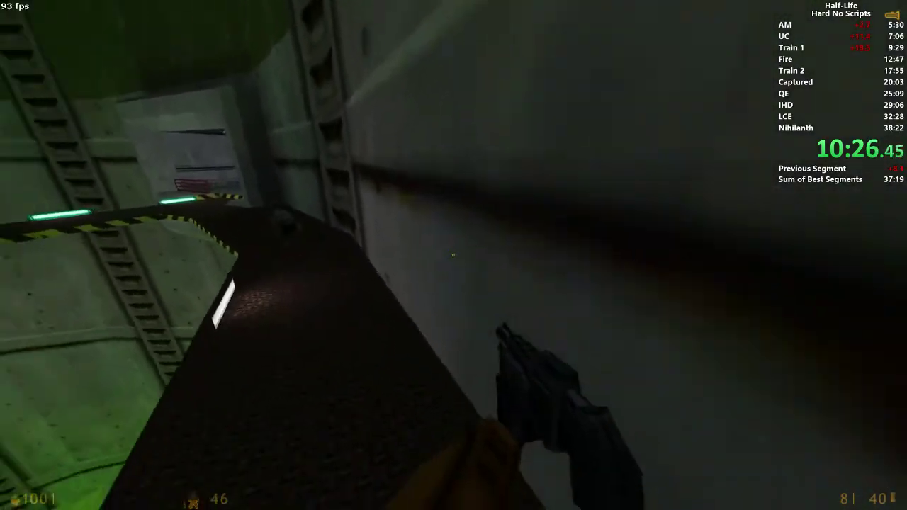
{"action": "key", "text": "w"}
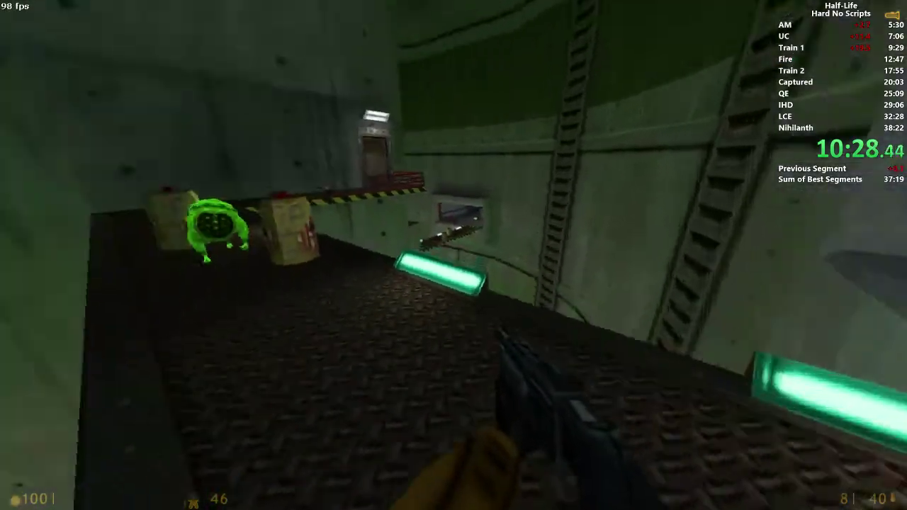
{"action": "key", "text": "w"}
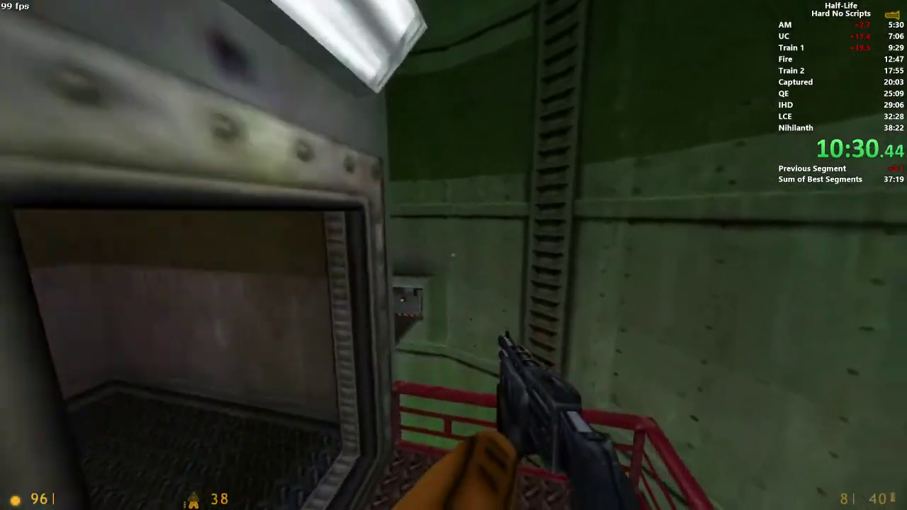
{"action": "key", "text": "F7"}
- Retry from the striped platform, running the corridor and the silo walkway towards the central doorway
{"action": "key", "text": "w"}
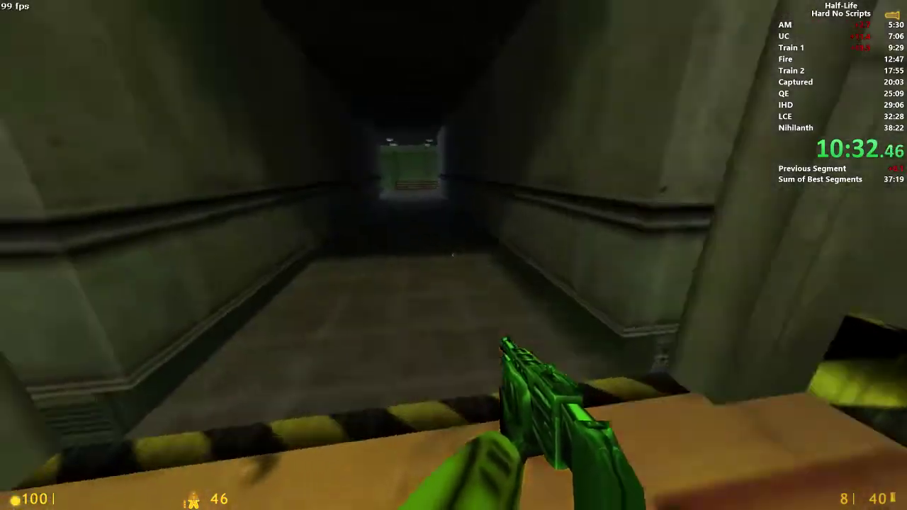
{"action": "key", "text": "w"}
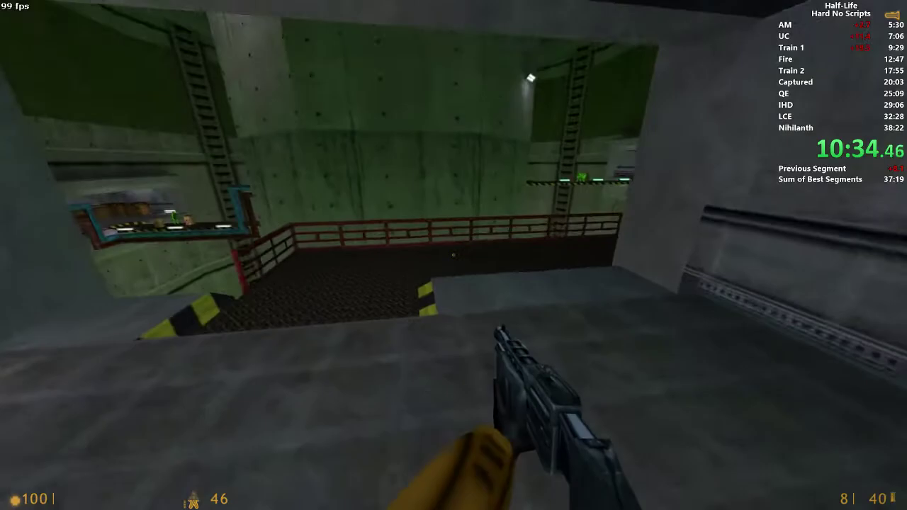
{"action": "key", "text": "w"}
{"action": "key", "text": "s"}
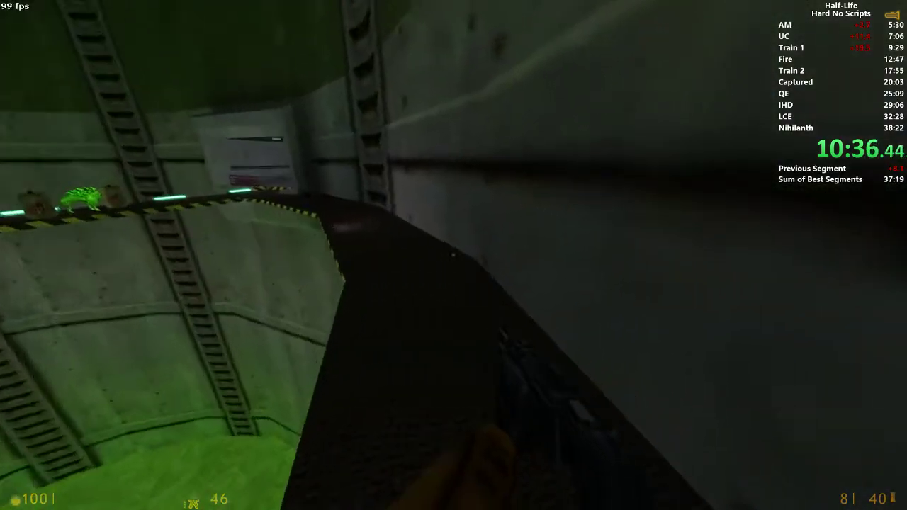
{"action": "key", "text": "w"}
{"action": "key", "text": "s"}
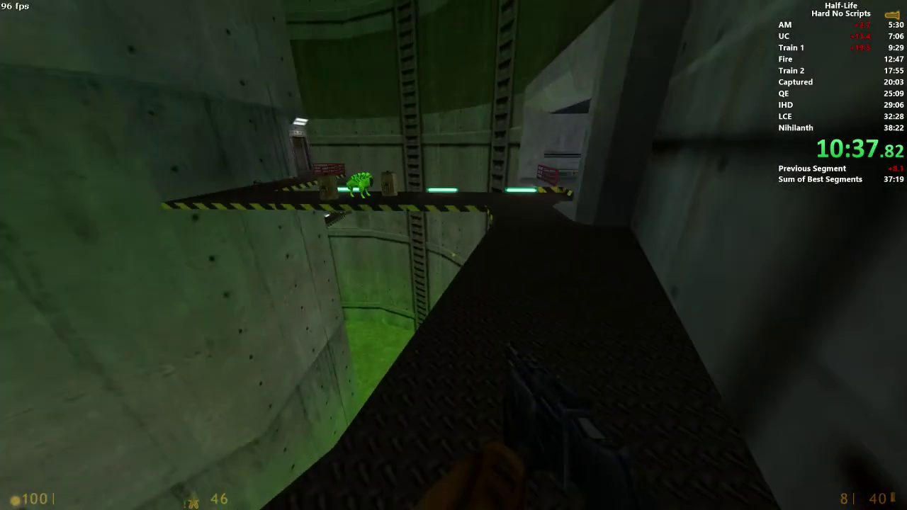
{"action": "key", "text": "w"}
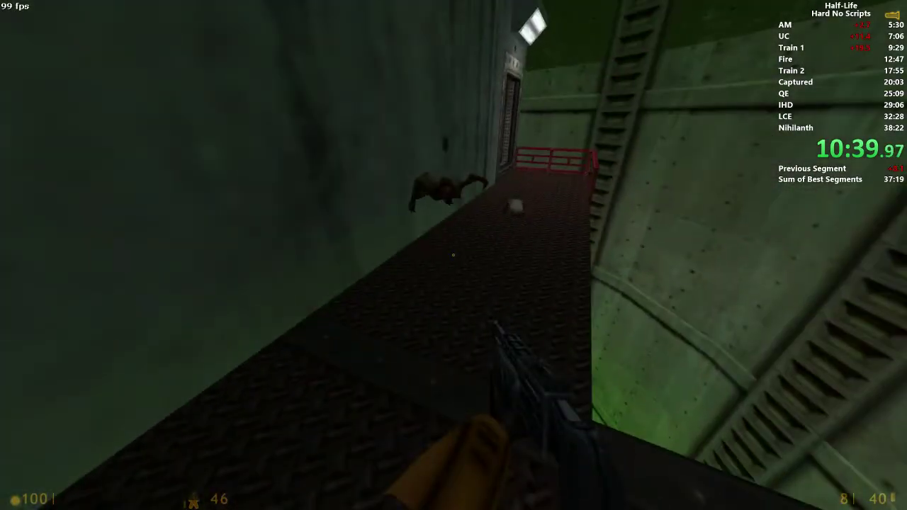
- Try the silo run once more, crossing the bridge between the explosive barrels past the glowing green alien
{"action": "key", "text": "w"}
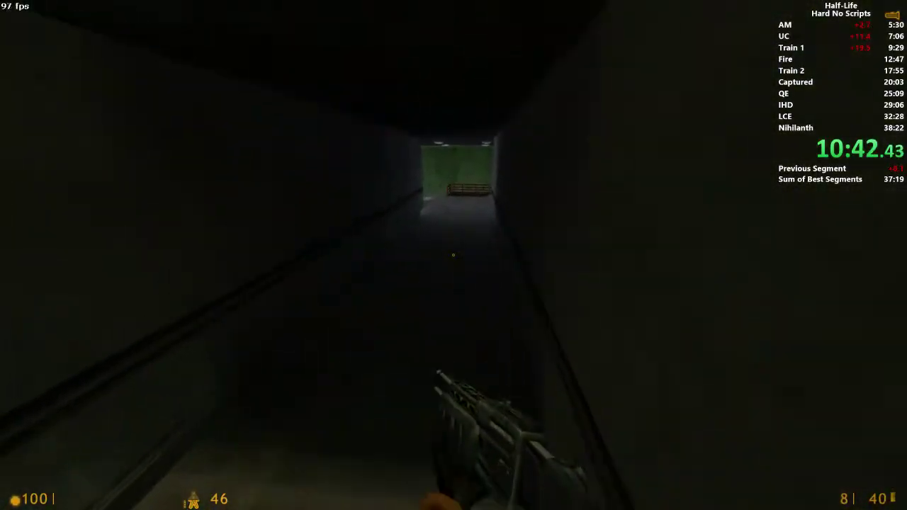
{"action": "key", "text": "w"}
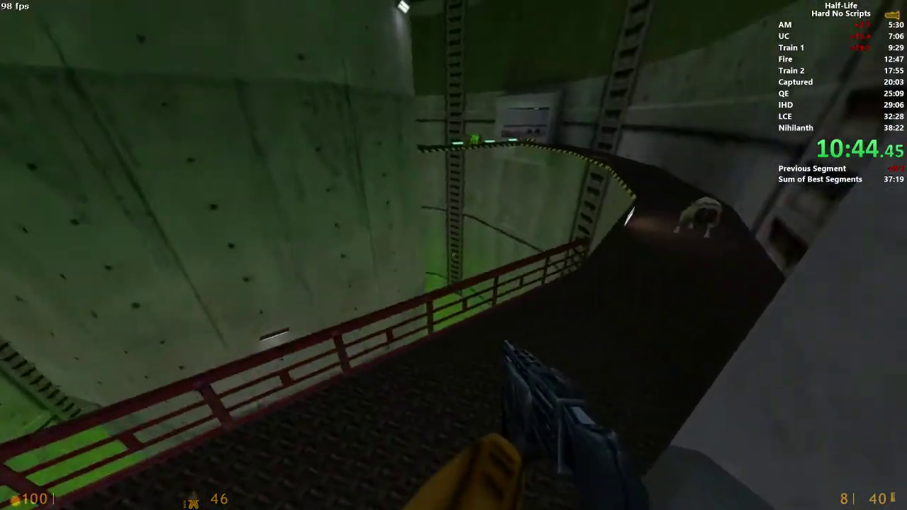
{"action": "key", "text": "w"}
{"action": "key", "text": "w"}
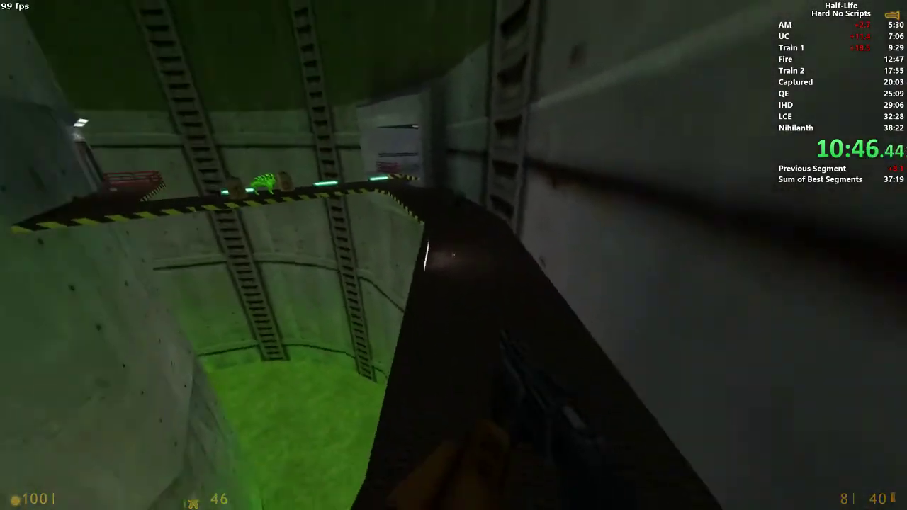
{"action": "key", "text": "w"}
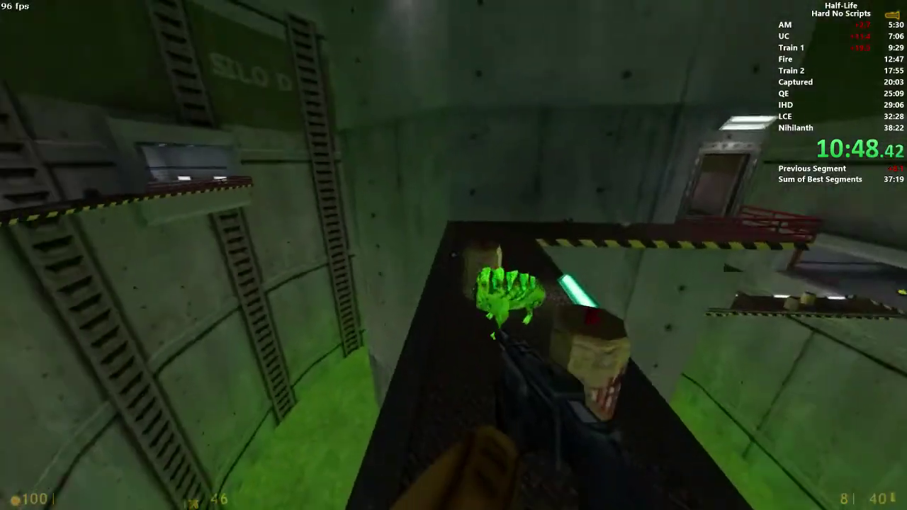
{"action": "key", "text": "w"}
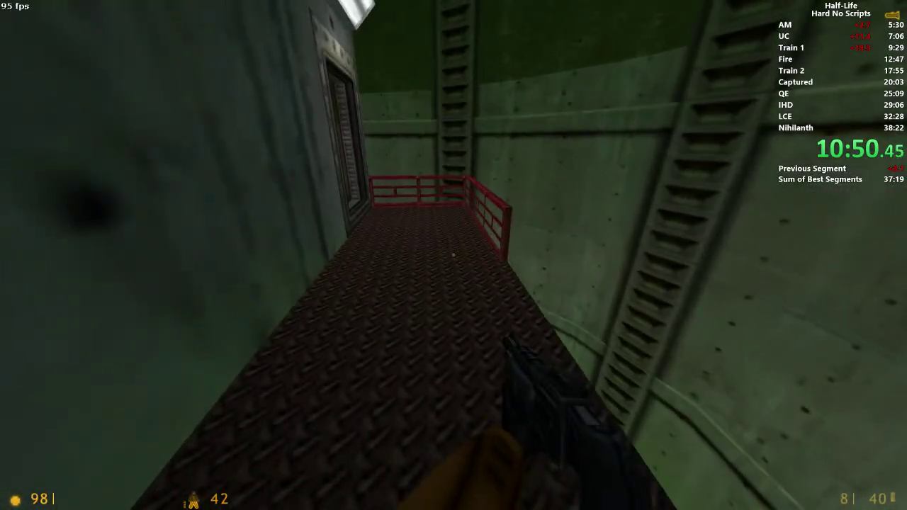
- Reset the speedrun timer, pause the game at the striped platform, and resume play
{"action": "key", "text": "KP_3"}
{"action": "key", "text": "Escape"}
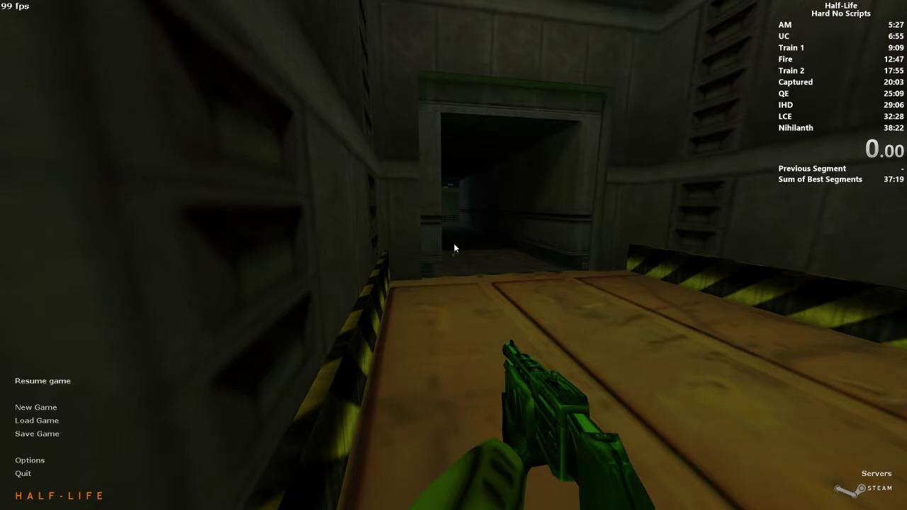
{"action": "key", "text": "Escape"}
- Run through the corridor onto the silo walkway, back away from the approaching alien, and pause the game
{"action": "key", "text": "w"}
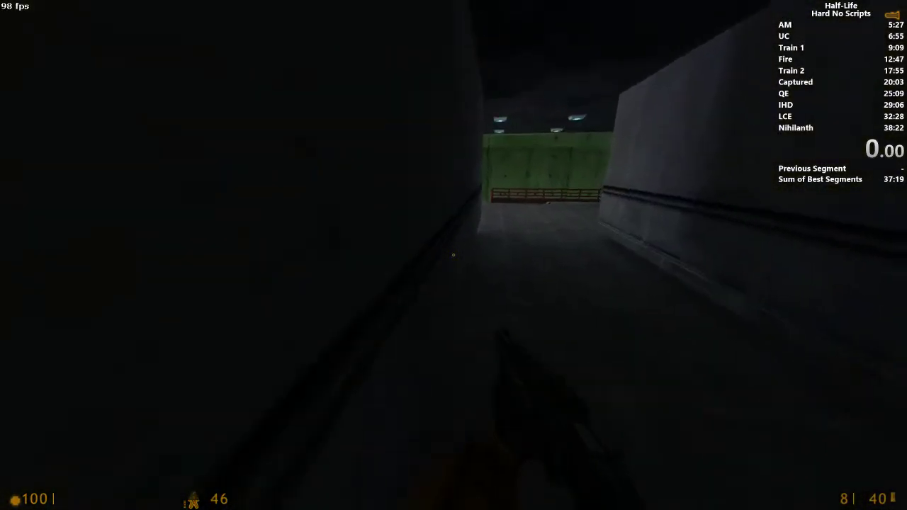
{"action": "key", "text": "w"}
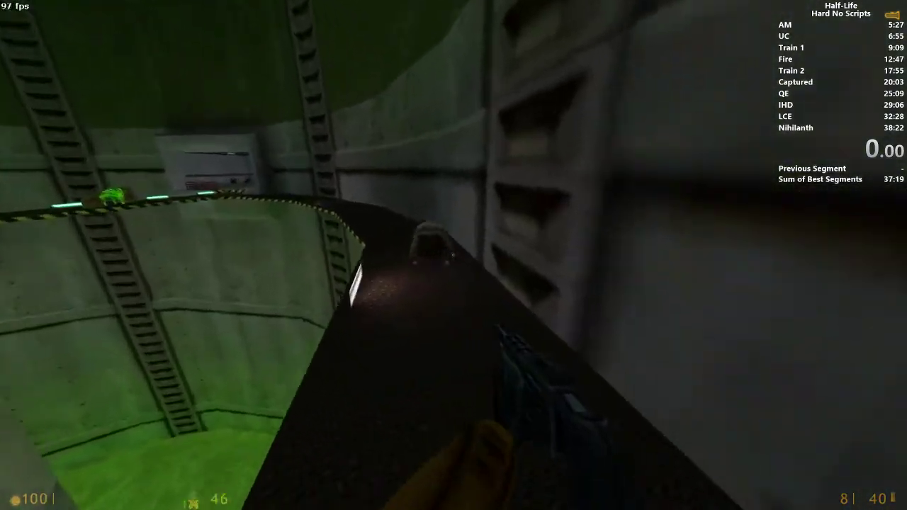
{"action": "key", "text": "w"}
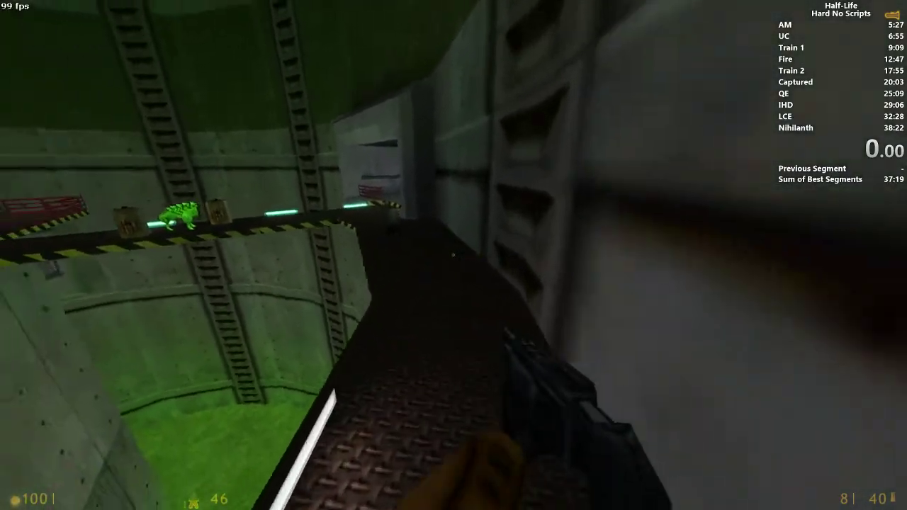
{"action": "key", "text": "s"}
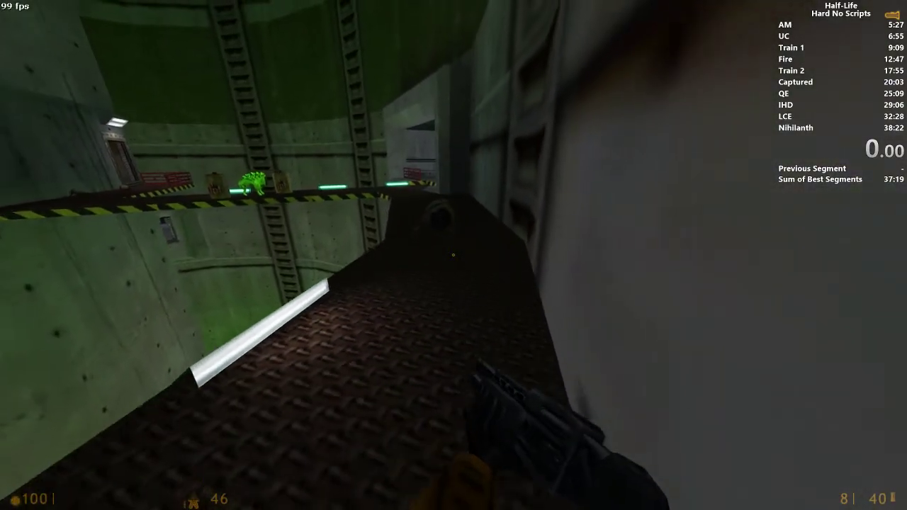
{"action": "key", "text": "w"}
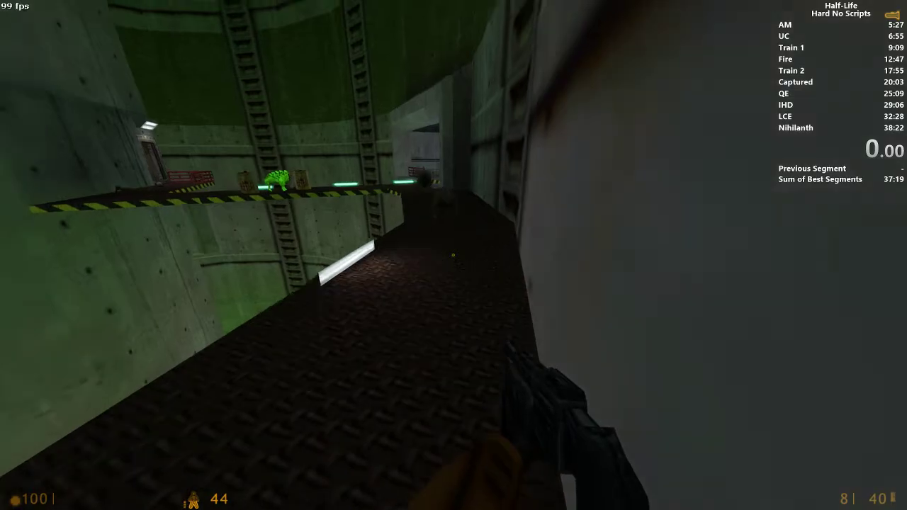
{"action": "key", "text": "Escape"}
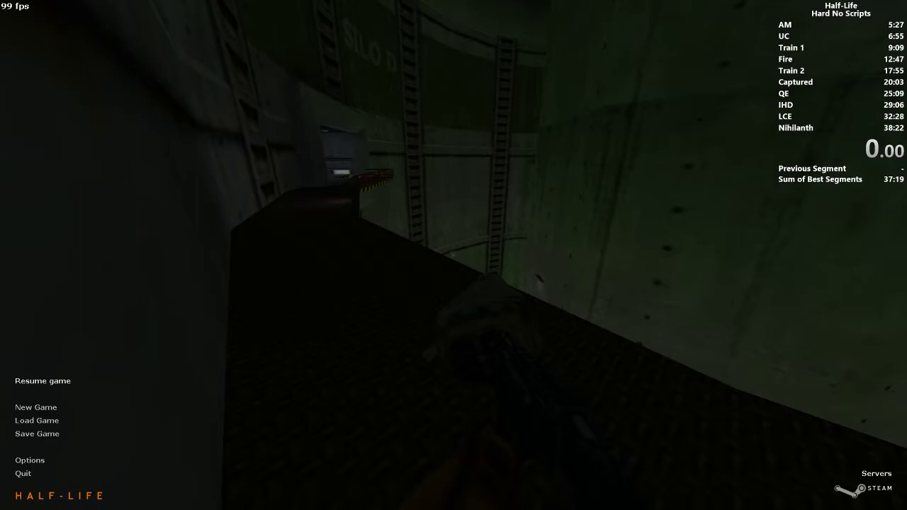
- Resume play, fire the shotgun's double shot on the walkway near the alien, and advance towards Silo D
{"action": "key", "text": "Escape"}
{"action": "right_click", "coordinate": [453, 255]}
{"action": "key", "text": "w"}
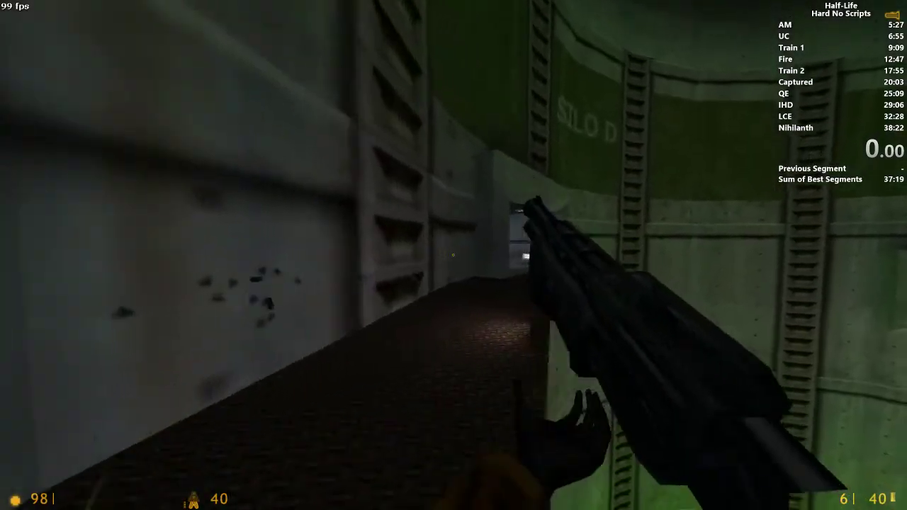
- Advance along the silo ledge, reload the last quicksave after the fall, and run back out towards the railed platform
{"action": "key", "text": "w"}
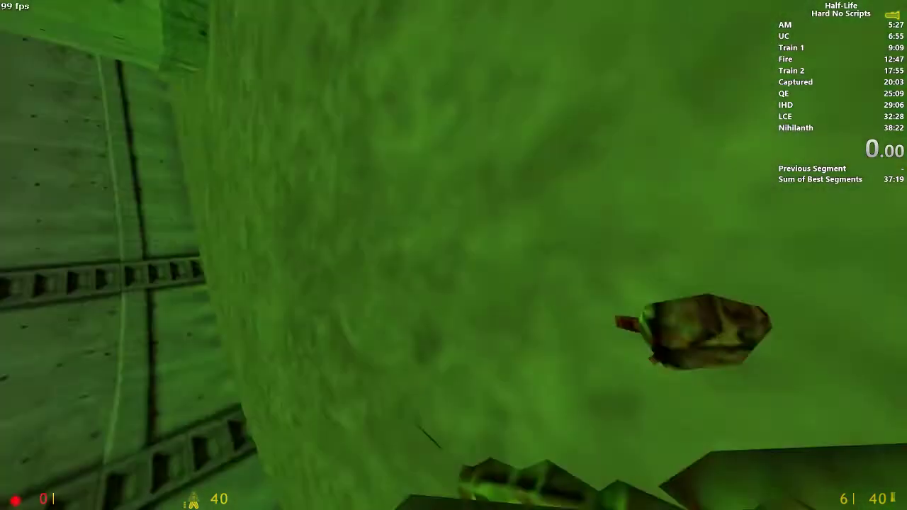
{"action": "key", "text": "F7"}
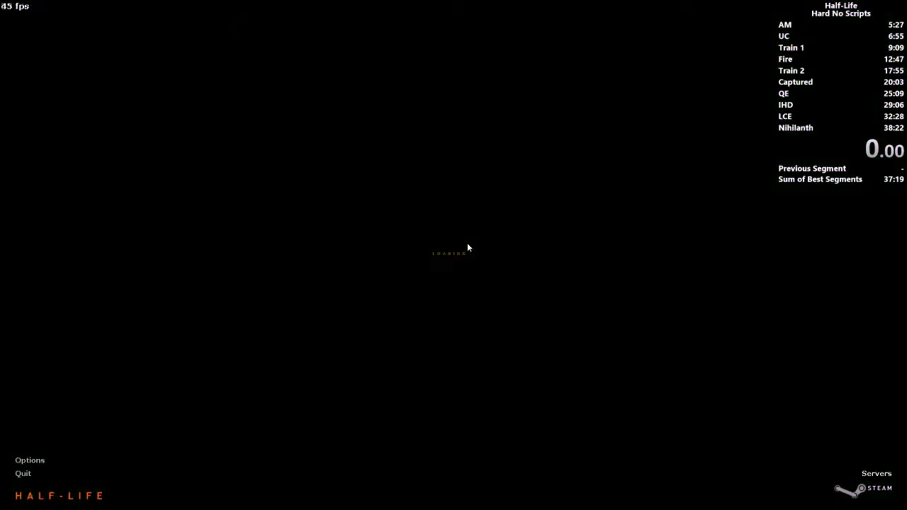
{"action": "key", "text": "w"}
{"action": "key", "text": "w"}
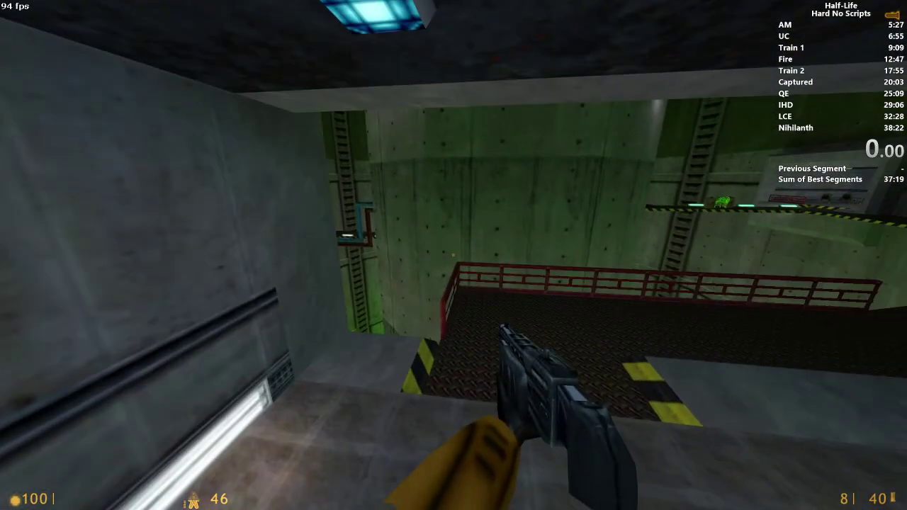
- Follow the curved walkway around the silo wall, past the approaching alien, to the bridge with the explosive barrels
{"action": "key", "text": "w"}
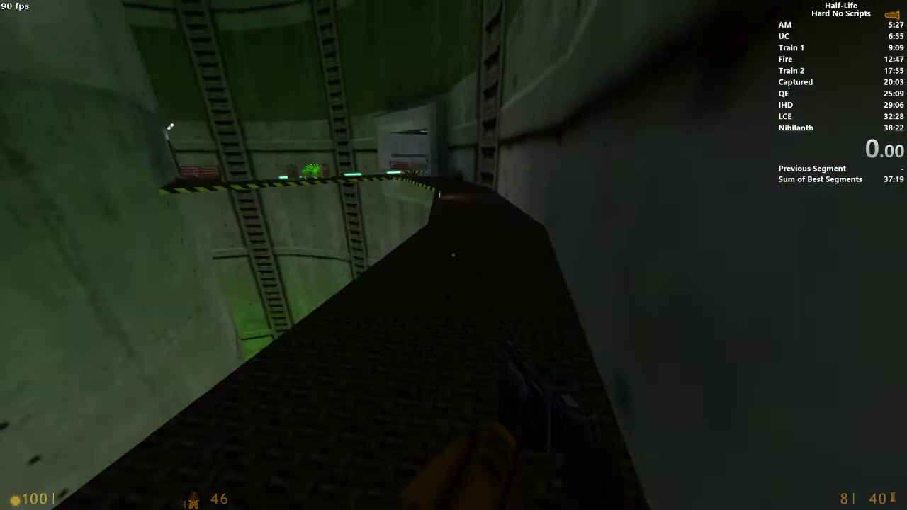
{"action": "key", "text": "w"}
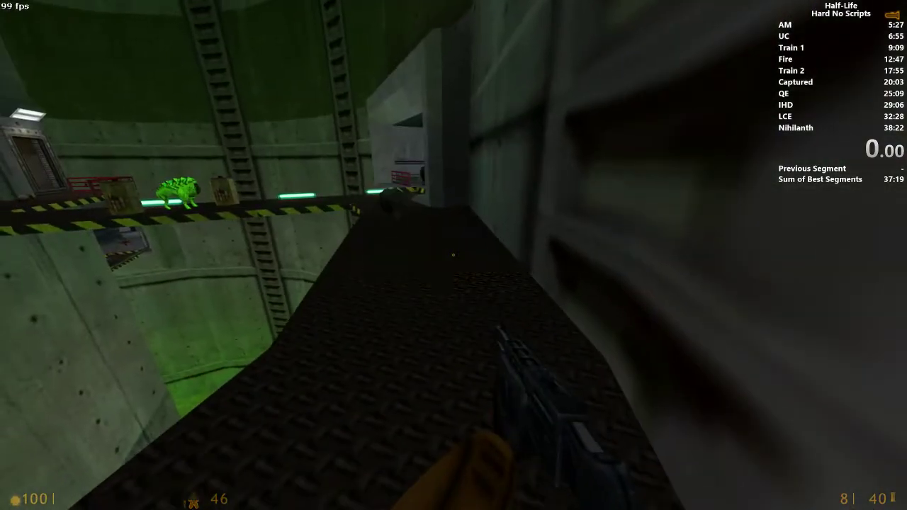
{"action": "key", "text": "w"}
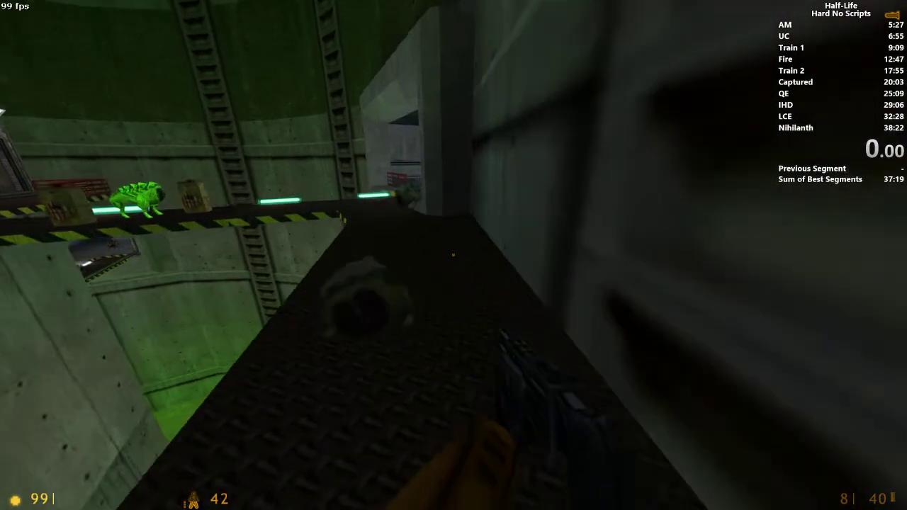
{"action": "key", "text": "w"}
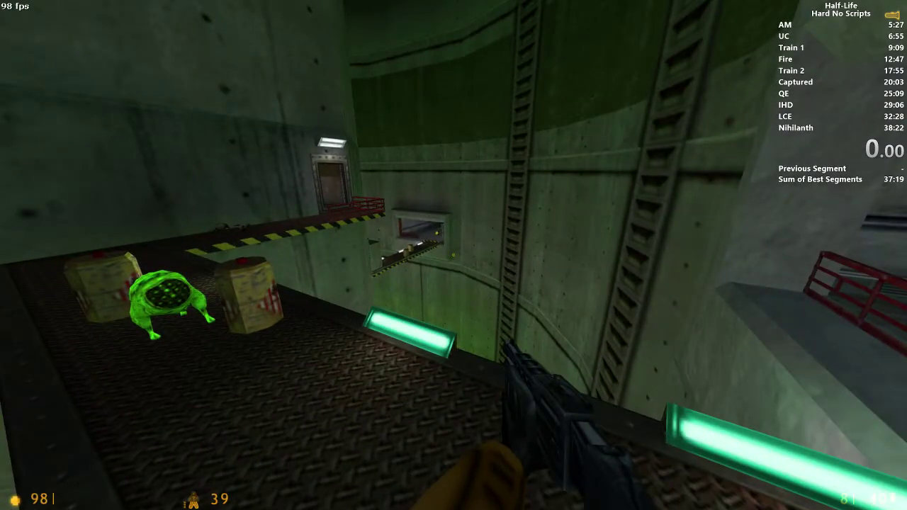
- Cross the bridge to the central pillar's platform, turn back past the glowing alien, and return to the outer walkway beside the bridge
{"action": "key", "text": "w"}
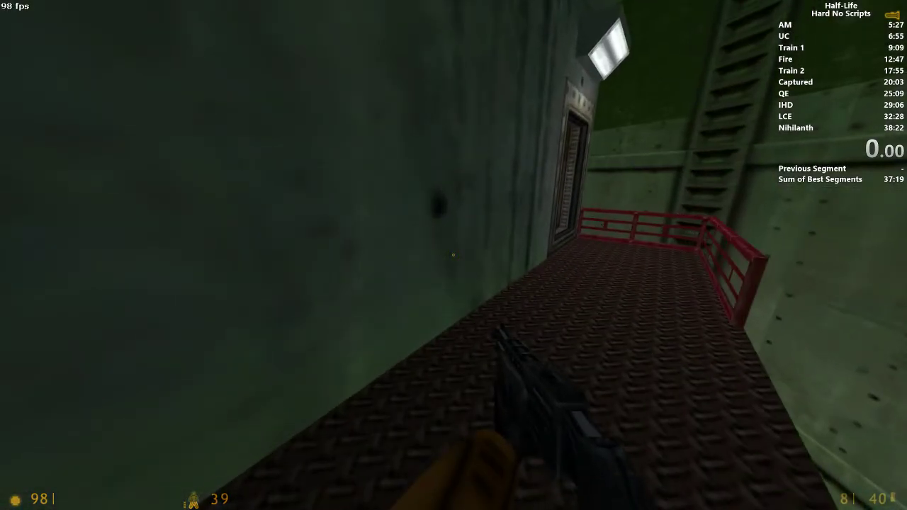
{"action": "key", "text": "w"}
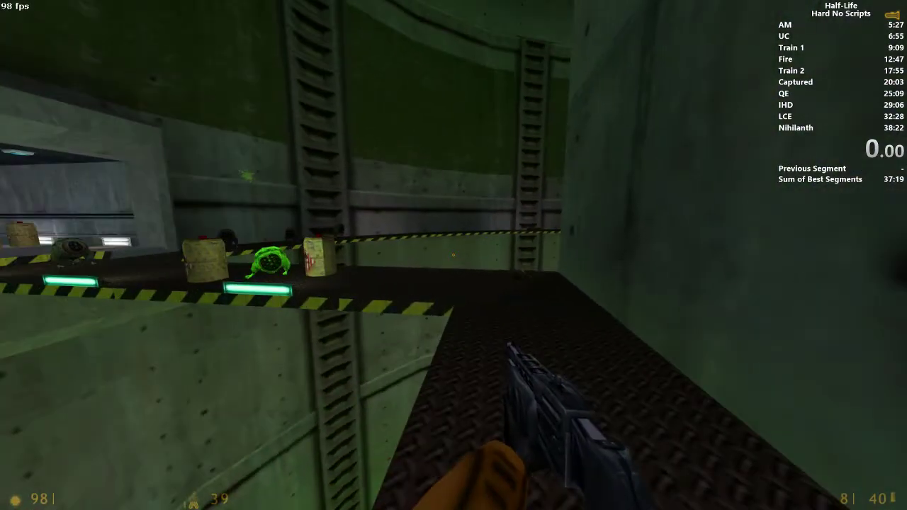
{"action": "key", "text": "w"}
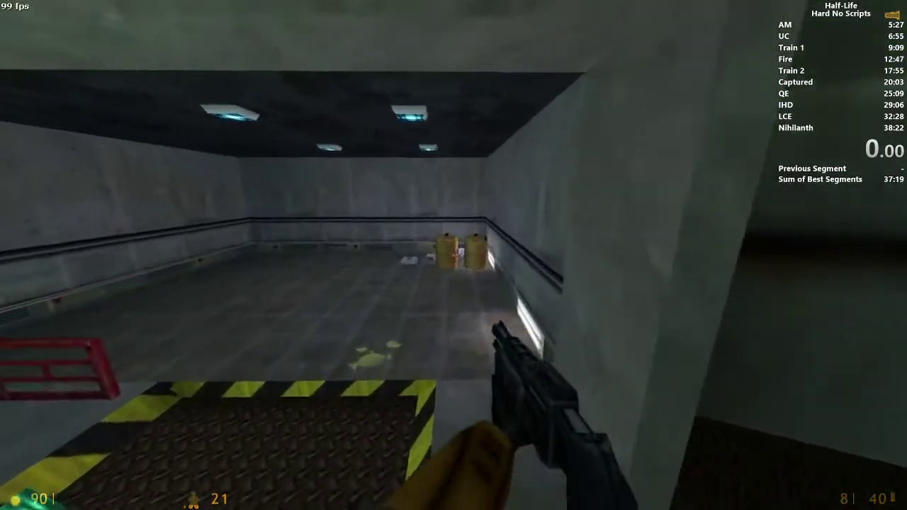
{"action": "key", "text": "w"}
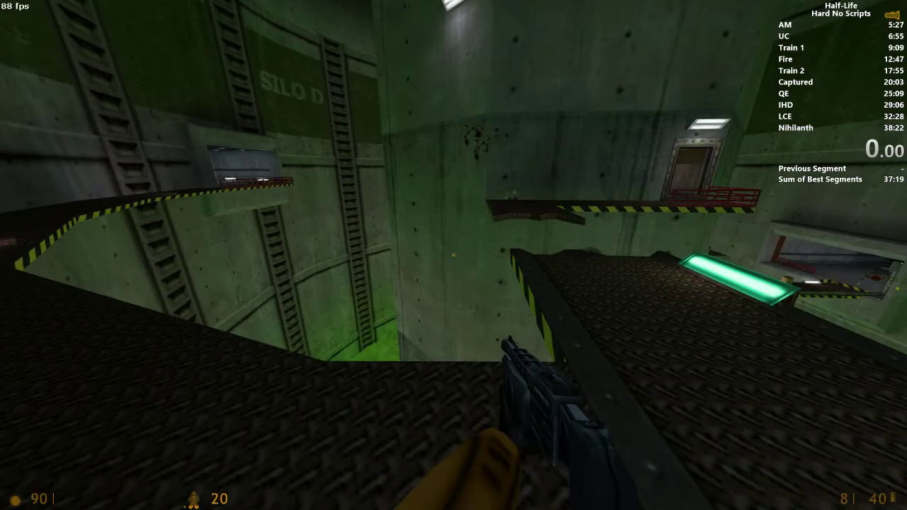
- Pause the game and examine the individual CPU cores' Distance to TJ Max readings in the temperature monitor
{"action": "key", "text": "Escape"}
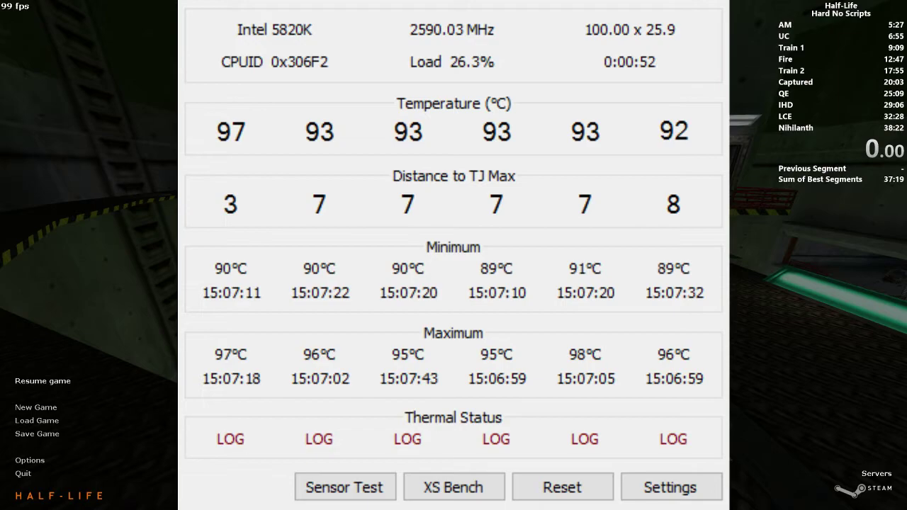
{"action": "left_click", "coordinate": [315, 213]}
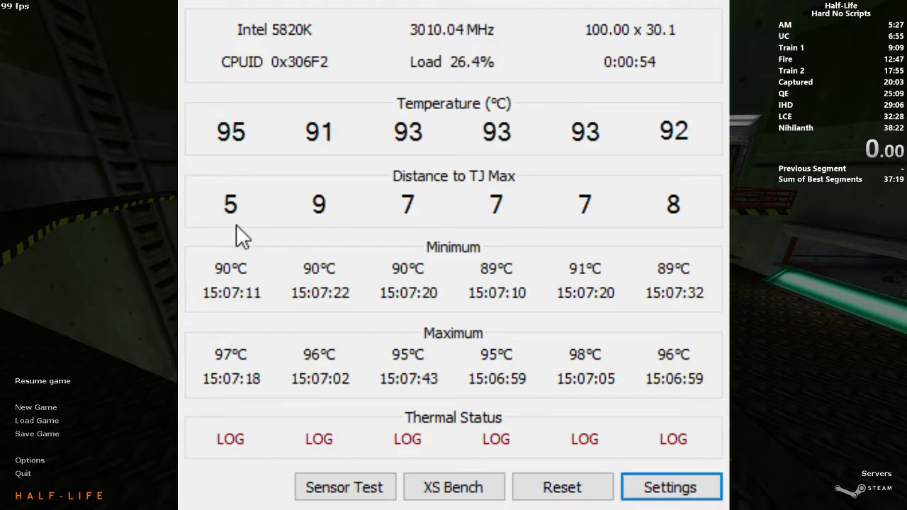
{"action": "double_click", "coordinate": [513, 209]}
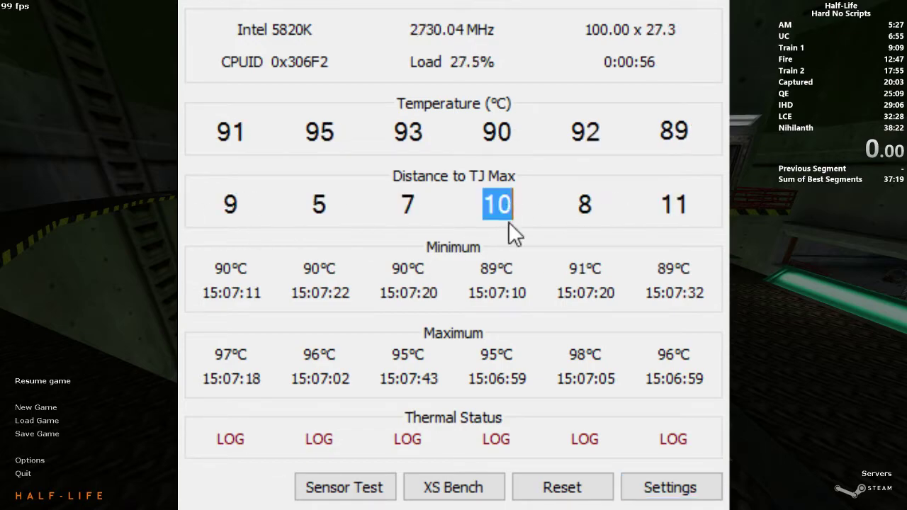